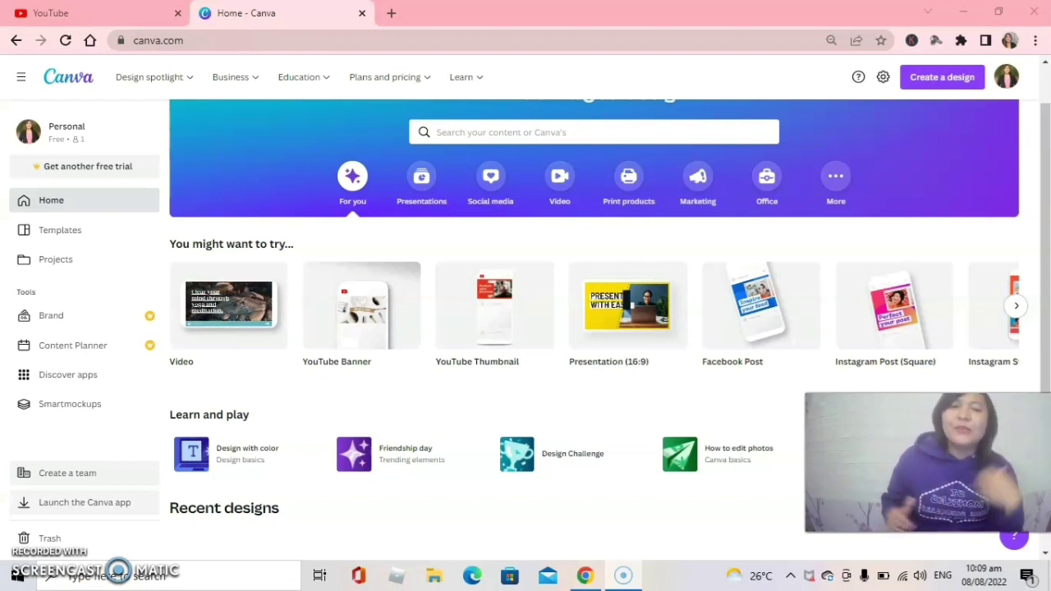
Create a blank 1280 × 720 px YouTube Thumbnail design and select its empty page.
{"action": "mouse_move", "coordinate": [478, 312]}
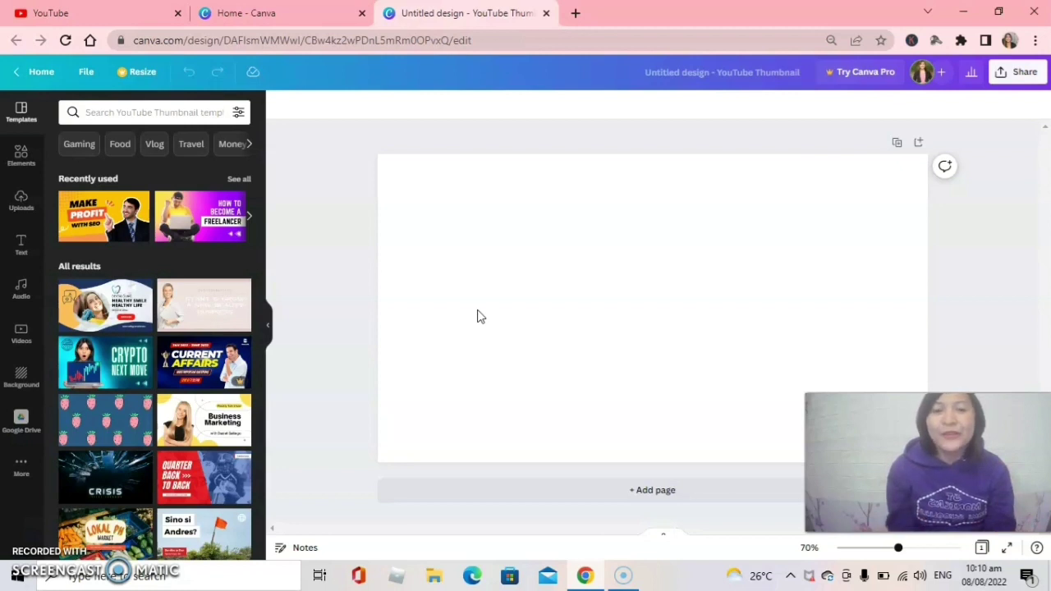
{"action": "left_click", "coordinate": [484, 279]}
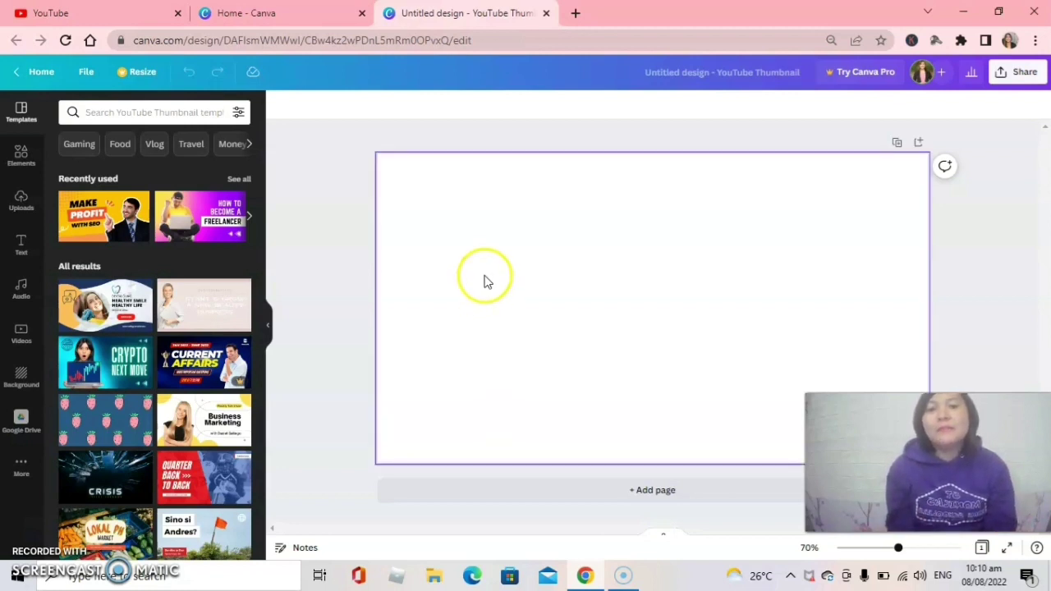
{"action": "left_click", "coordinate": [485, 282]}
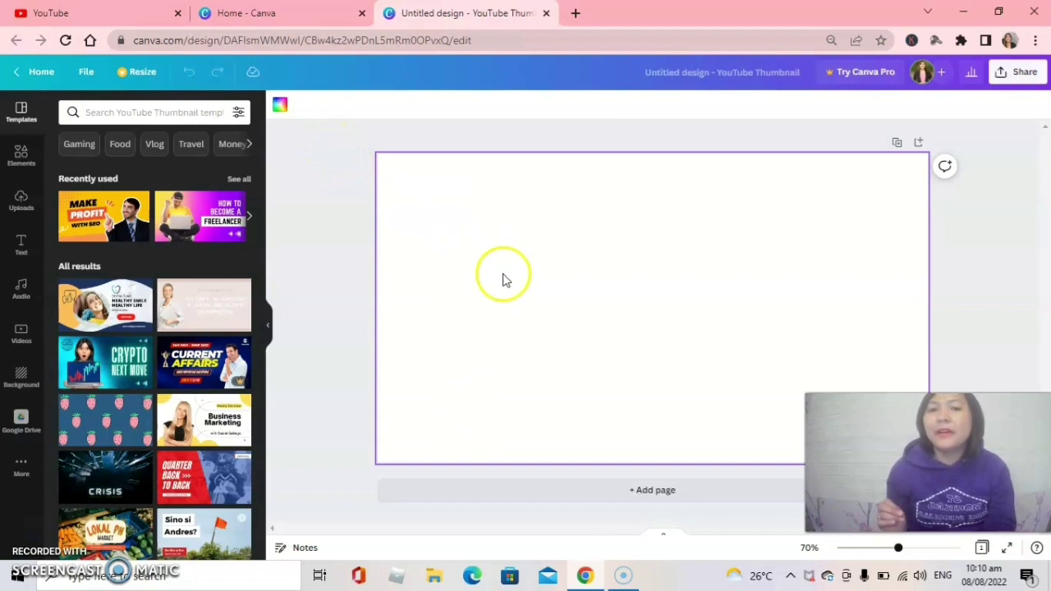
Fill the thumbnail background with Bright red #ff1616.
{"action": "left_click", "coordinate": [279, 108]}
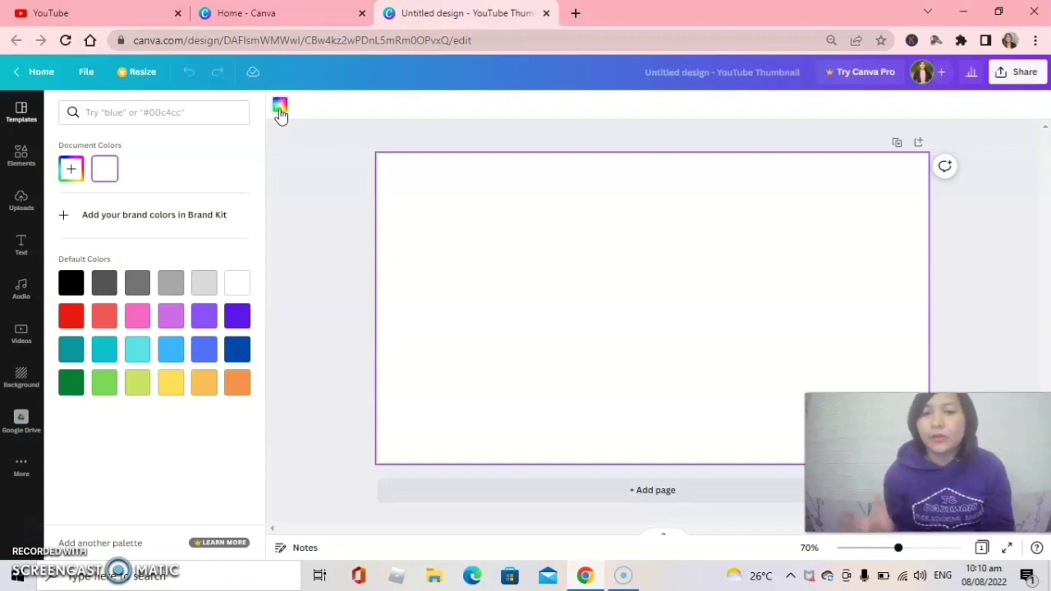
{"action": "left_click", "coordinate": [70, 316]}
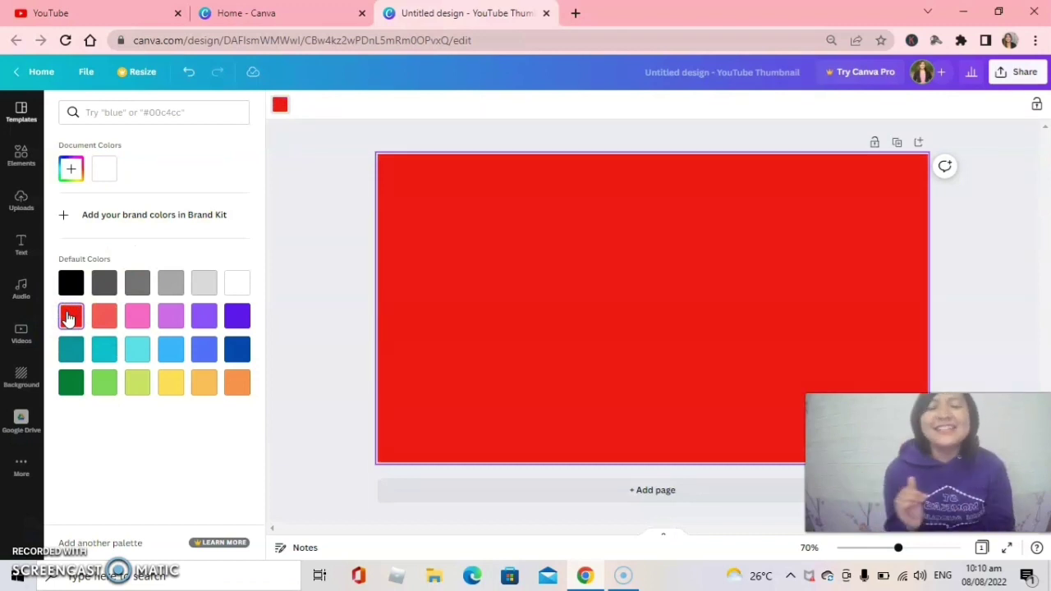
{"action": "left_click", "coordinate": [323, 318]}
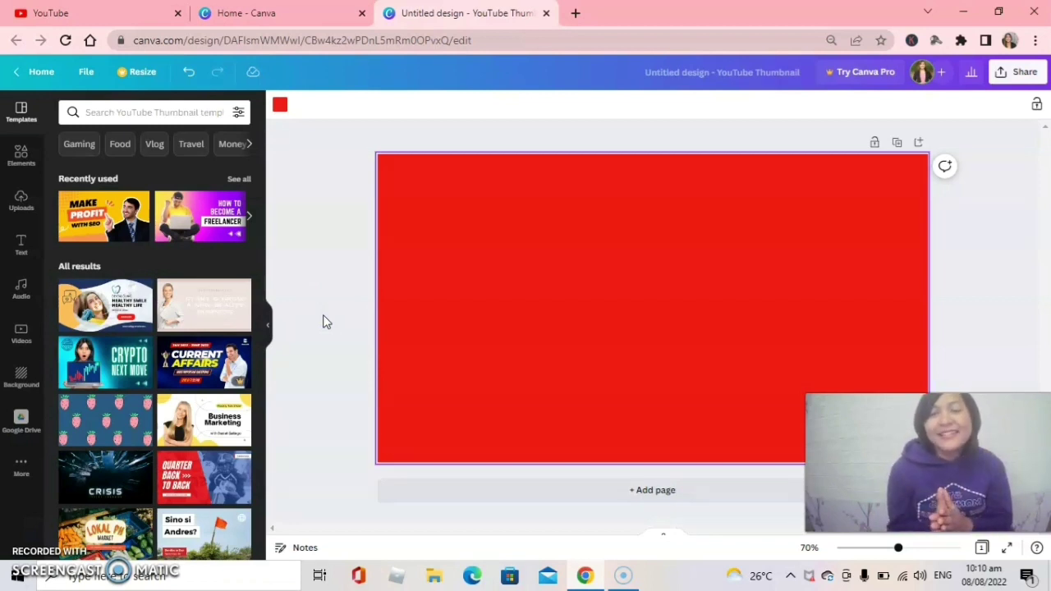
Insert the woman's cut-out portrait photo from Uploads onto the red thumbnail.
{"action": "left_click", "coordinate": [338, 244]}
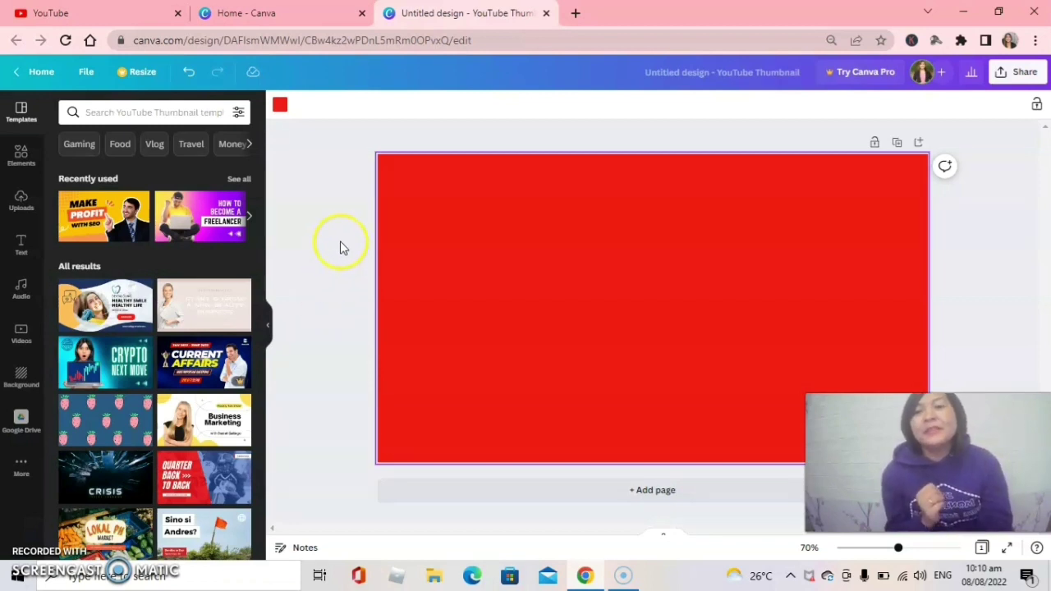
{"action": "left_click", "coordinate": [18, 205]}
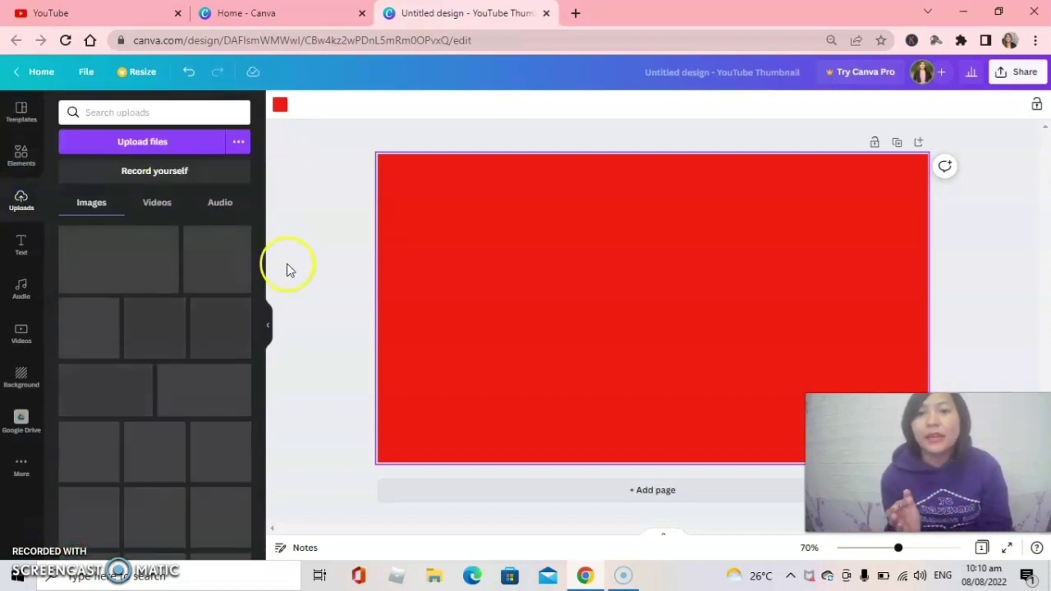
{"action": "left_click", "coordinate": [261, 274]}
{"action": "left_click_drag", "start_coordinate": [261, 274], "coordinate": [277, 471]}
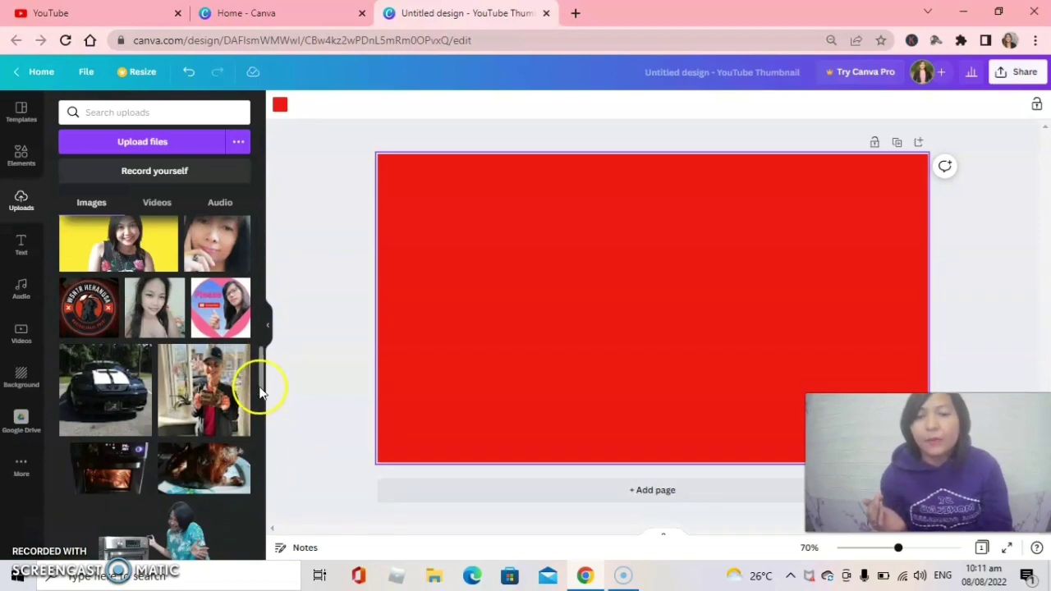
{"action": "left_click_drag", "start_coordinate": [259, 392], "coordinate": [265, 585]}
{"action": "left_click", "coordinate": [99, 349]}
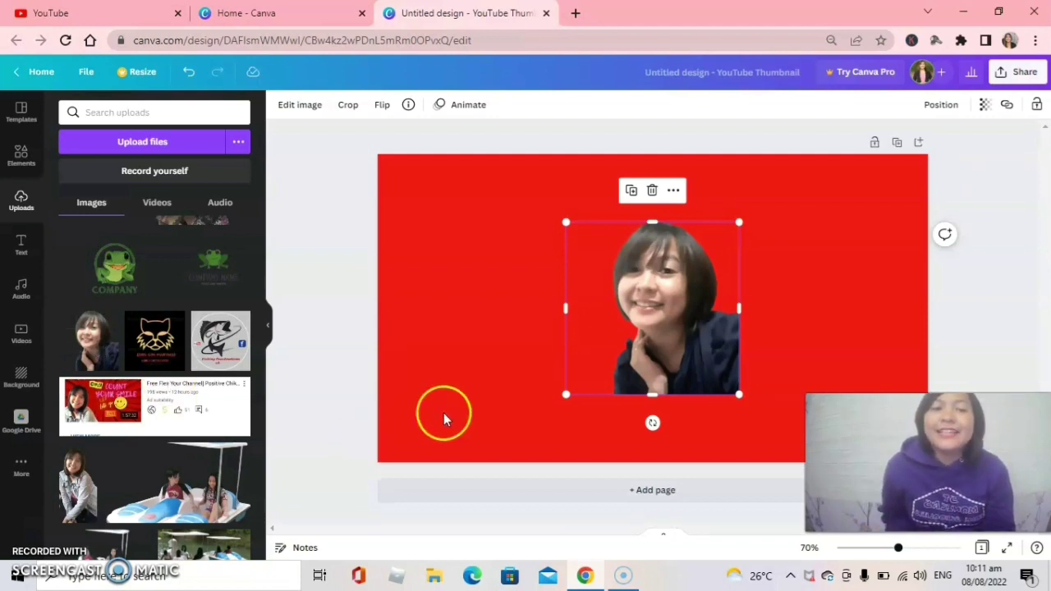
Enlarge the portrait photo and move it to the right edge, resting on the bottom.
{"action": "left_click_drag", "start_coordinate": [735, 394], "coordinate": [741, 404]}
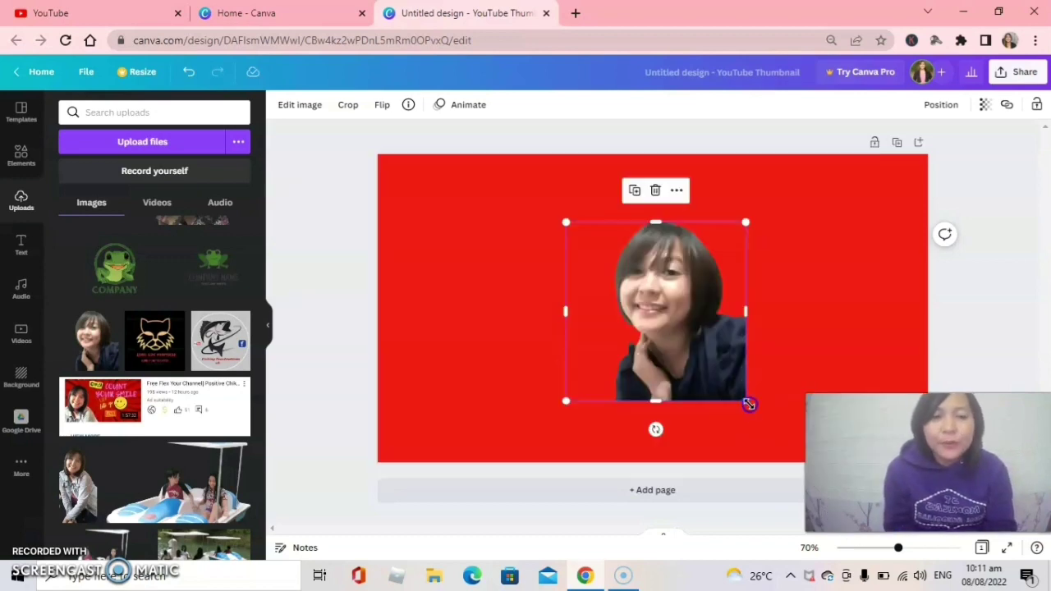
{"action": "left_click_drag", "start_coordinate": [750, 403], "coordinate": [796, 453]}
{"action": "left_click_drag", "start_coordinate": [733, 329], "coordinate": [859, 333]}
{"action": "left_click", "coordinate": [841, 324]}
{"action": "left_click_drag", "start_coordinate": [687, 233], "coordinate": [688, 234]}
Stretch the portrait's top-left and bottom-right corners so it sits flush with the right and bottom edges.
{"action": "left_click", "coordinate": [654, 220]}
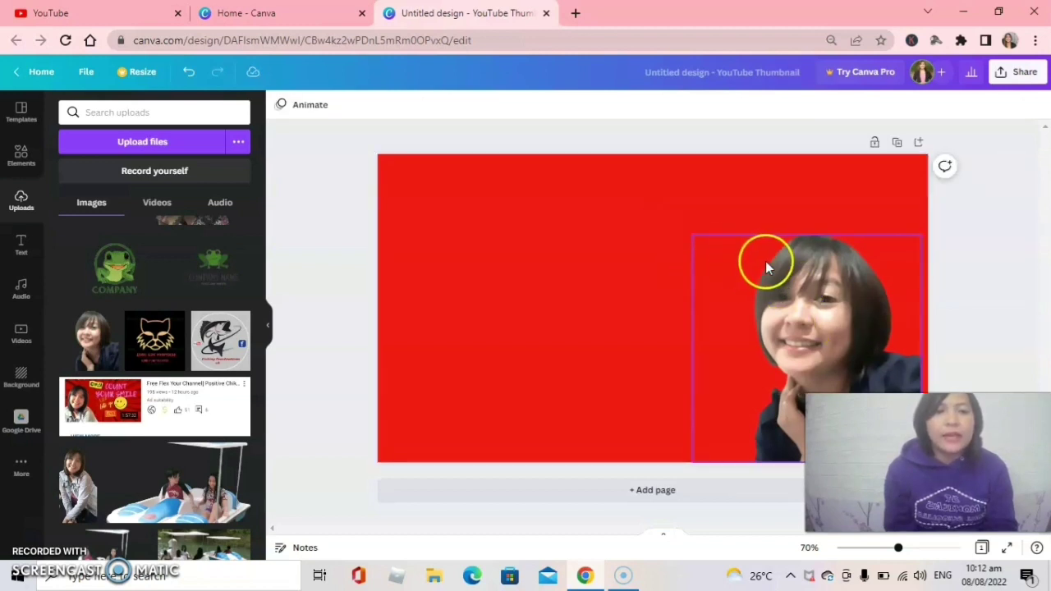
{"action": "left_click", "coordinate": [706, 238]}
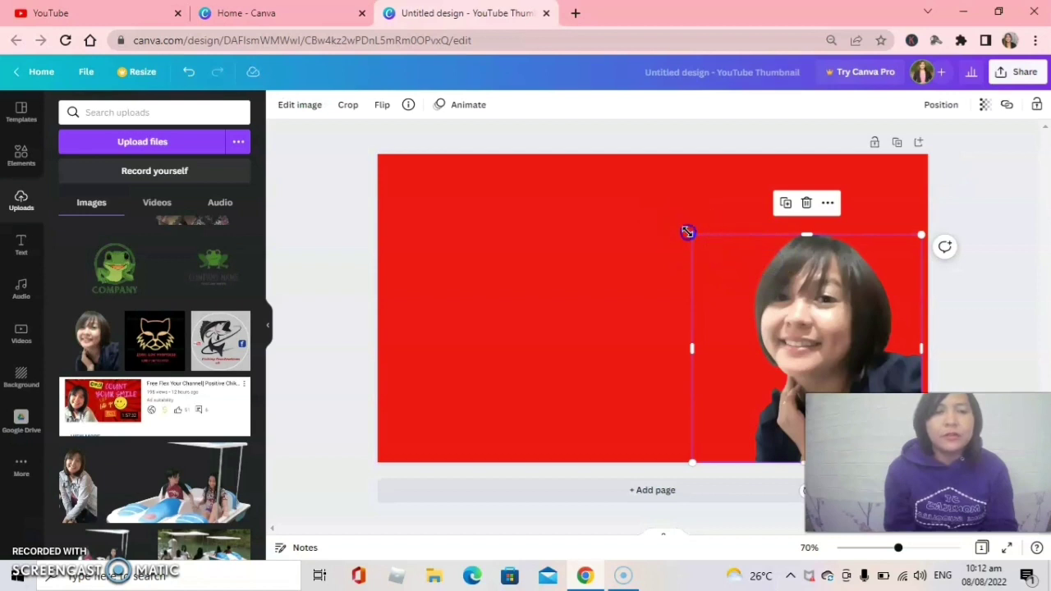
{"action": "left_click_drag", "start_coordinate": [650, 225], "coordinate": [615, 219]}
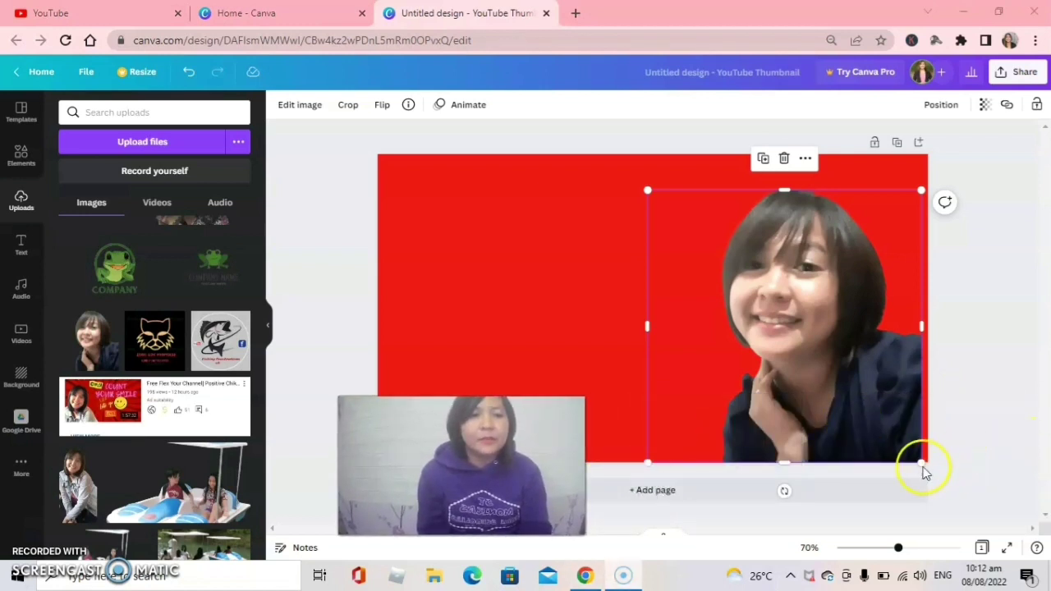
{"action": "left_click_drag", "start_coordinate": [922, 462], "coordinate": [928, 462]}
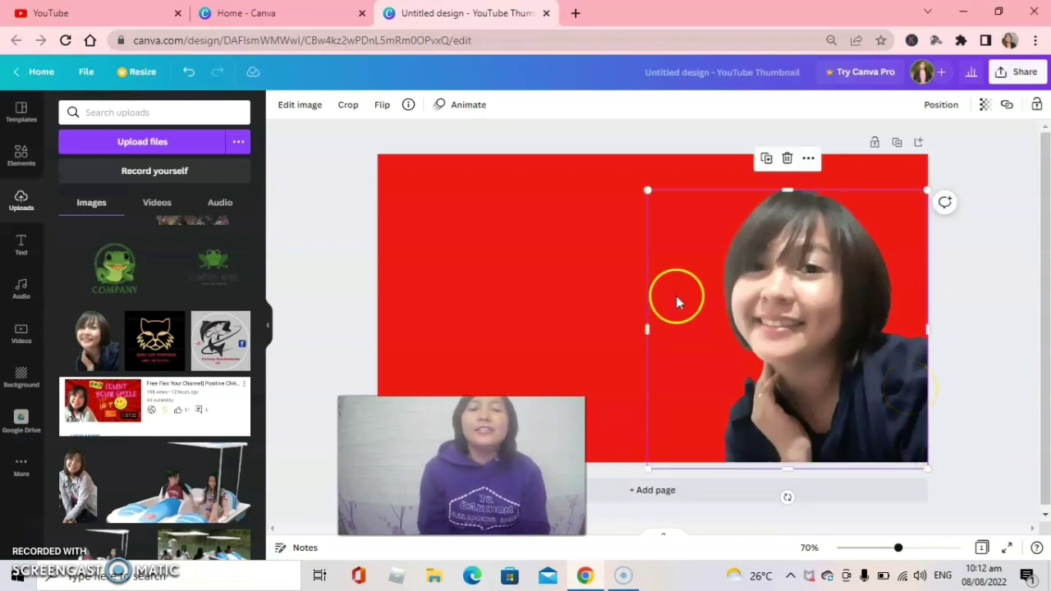
{"action": "left_click", "coordinate": [529, 257]}
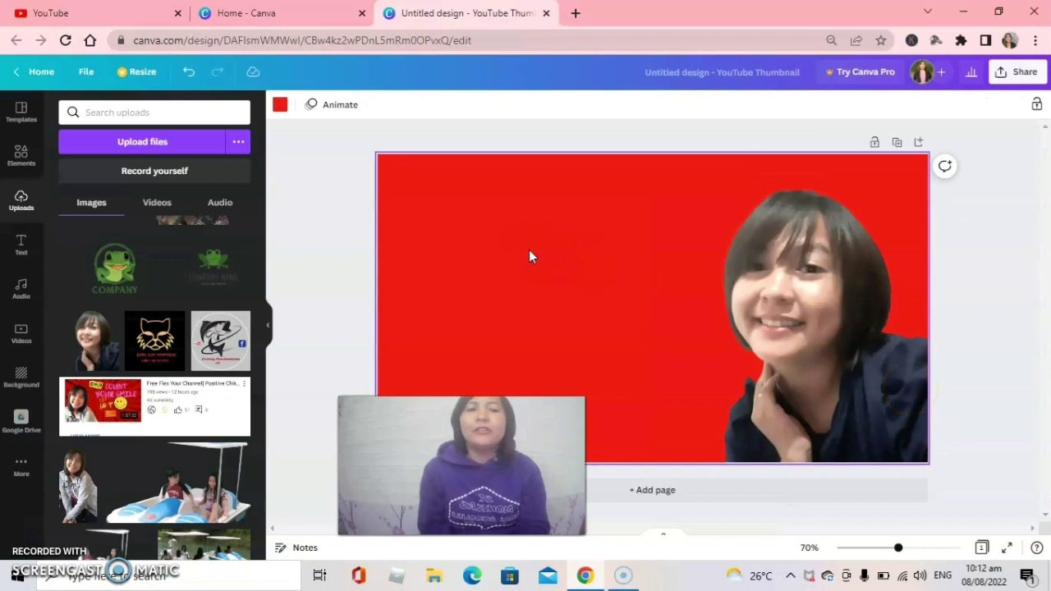
{"action": "left_click", "coordinate": [820, 292]}
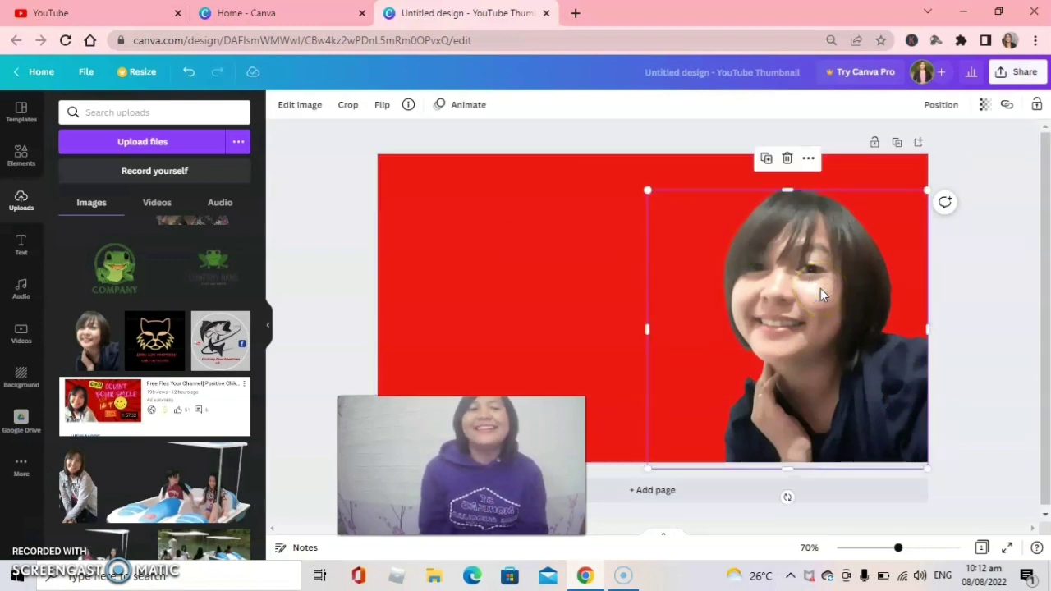
Apply the Glow preset from Edit image > Shadows to the portrait photo.
{"action": "left_click", "coordinate": [293, 113]}
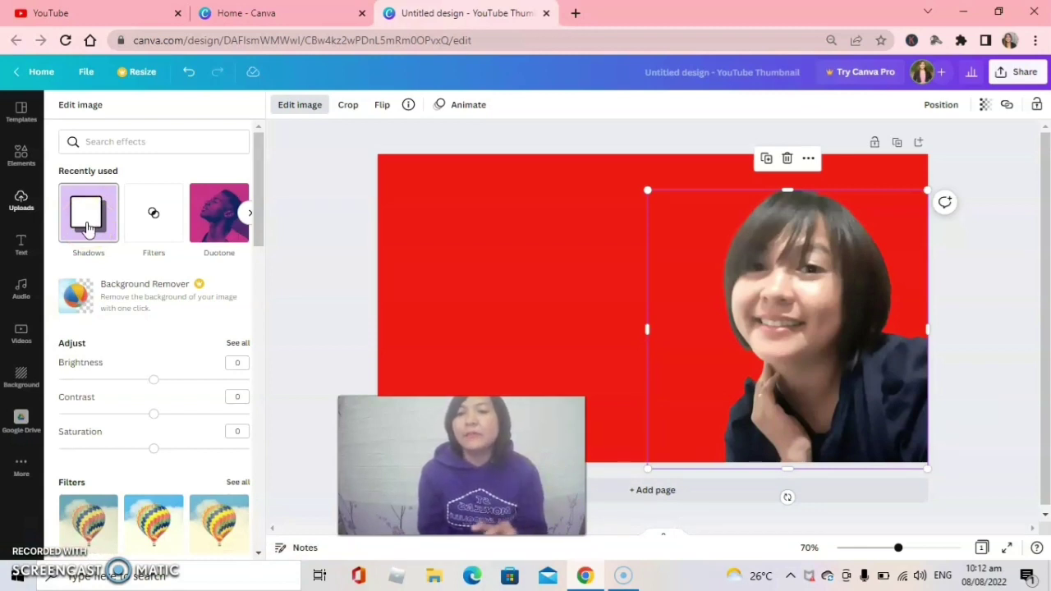
{"action": "left_click", "coordinate": [87, 228]}
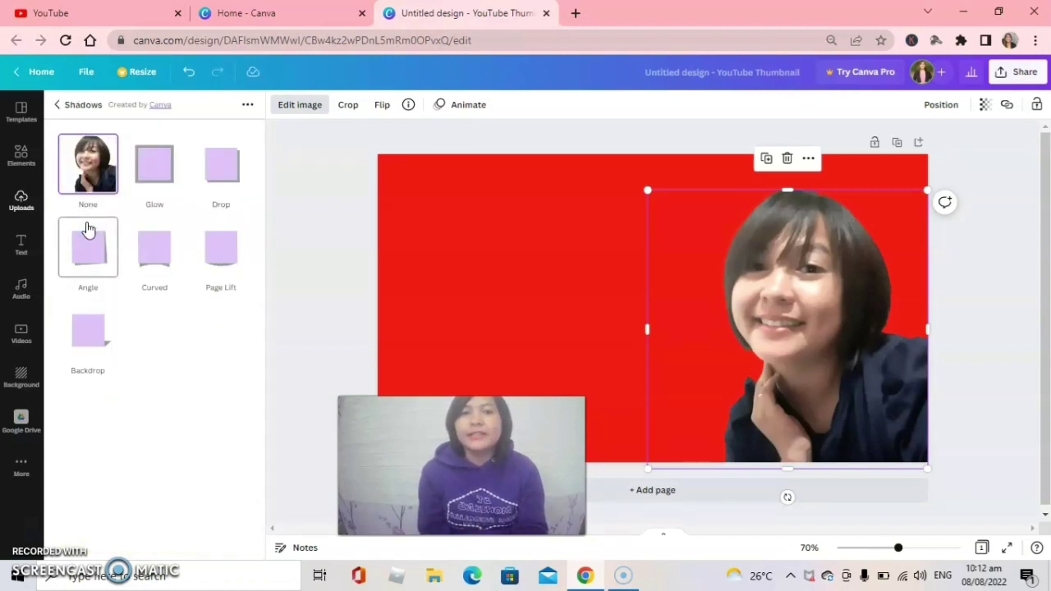
{"action": "left_click", "coordinate": [160, 161]}
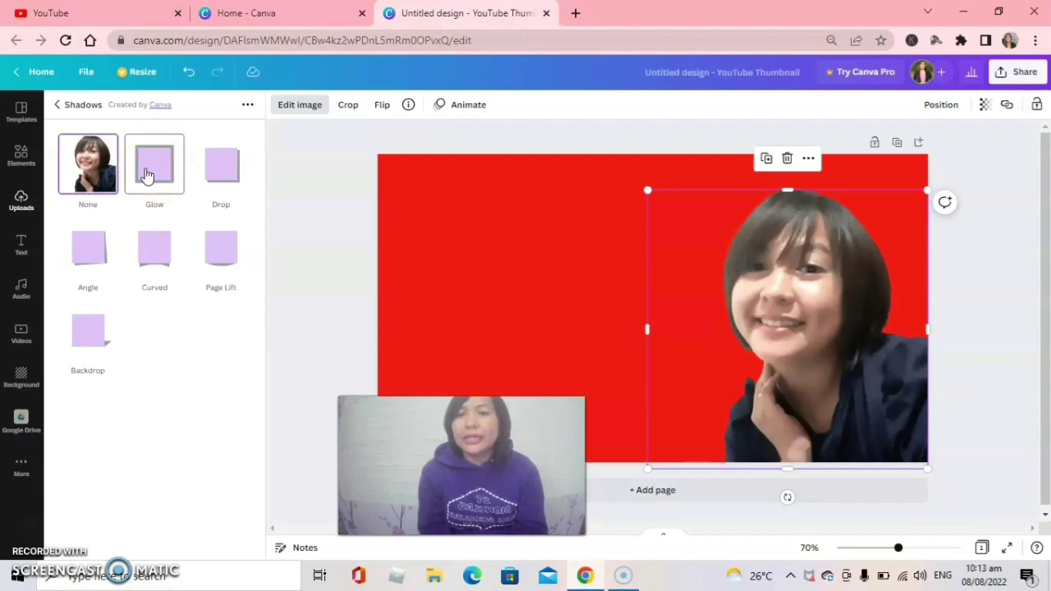
{"action": "left_click", "coordinate": [147, 175]}
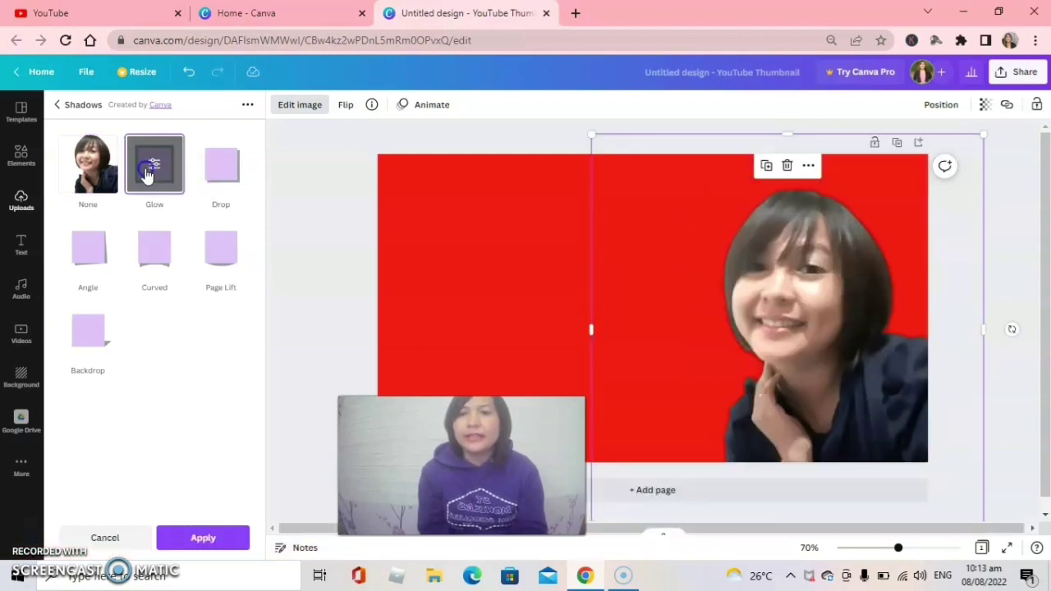
Set the portrait's Glow colour to white.
{"action": "left_click", "coordinate": [147, 175]}
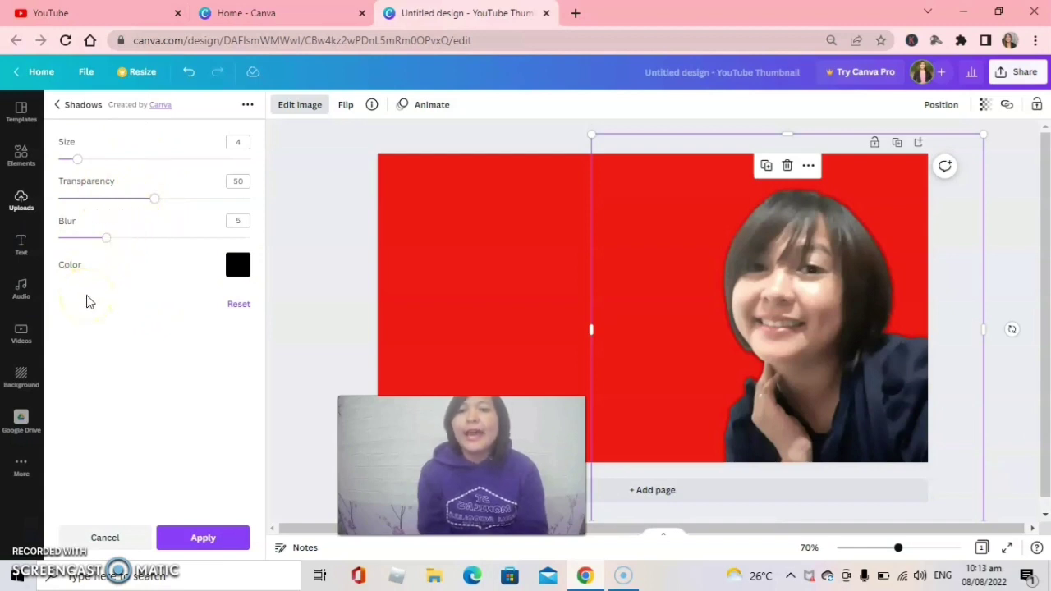
{"action": "left_click", "coordinate": [237, 267]}
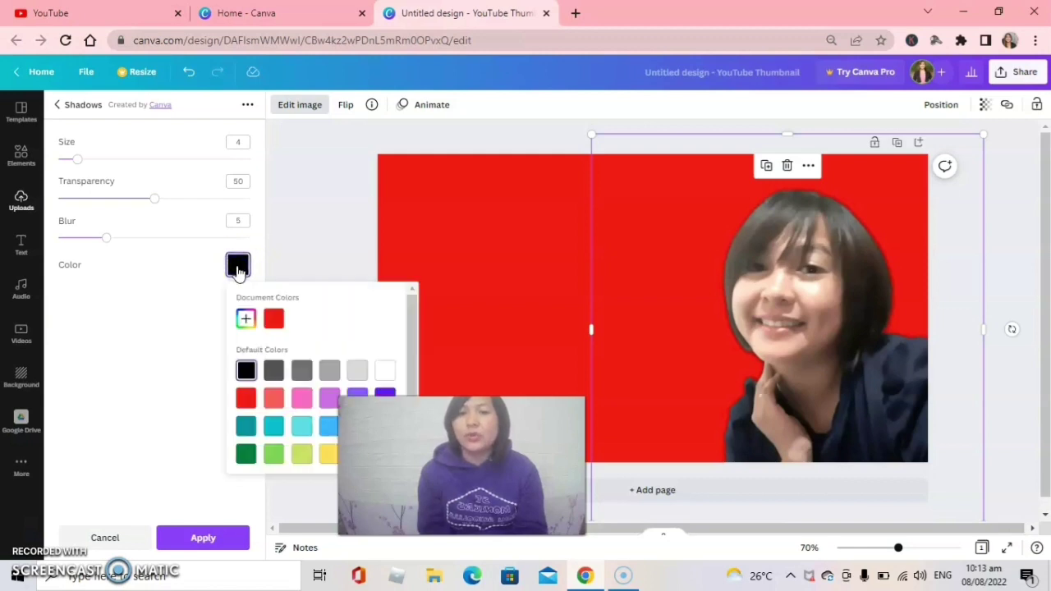
{"action": "left_click", "coordinate": [384, 372]}
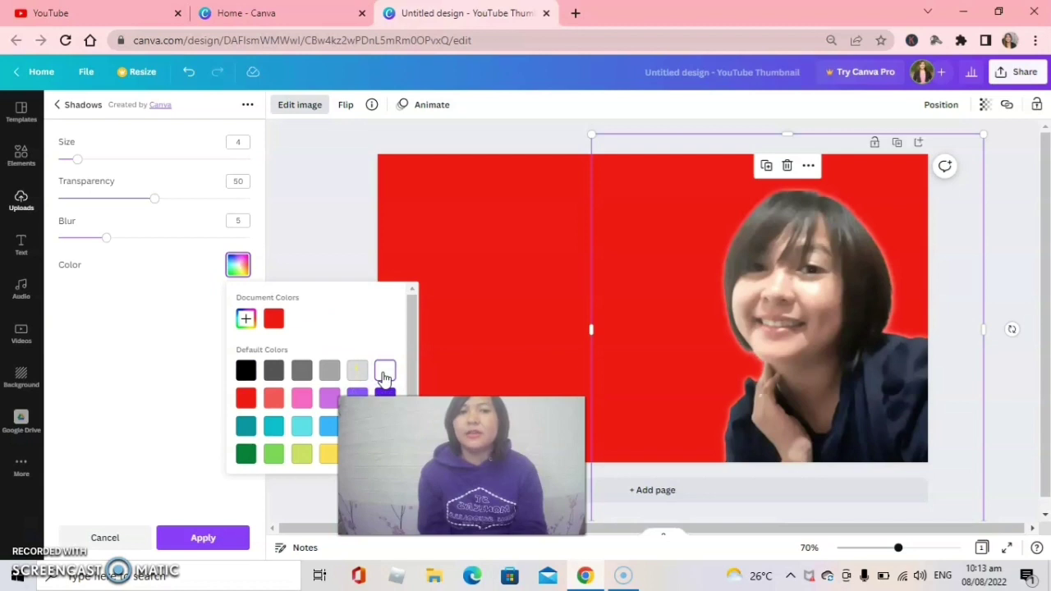
{"action": "left_click", "coordinate": [159, 334]}
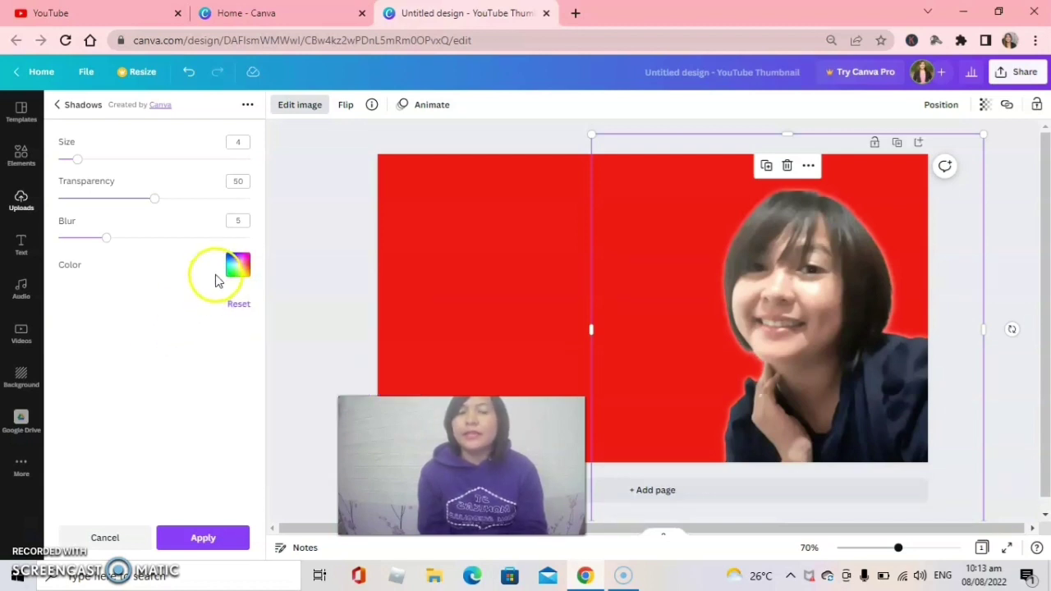
Set the glow to blur 0, transparency 100 and size 10 for a solid outline.
{"action": "left_click_drag", "start_coordinate": [106, 243], "coordinate": [57, 239]}
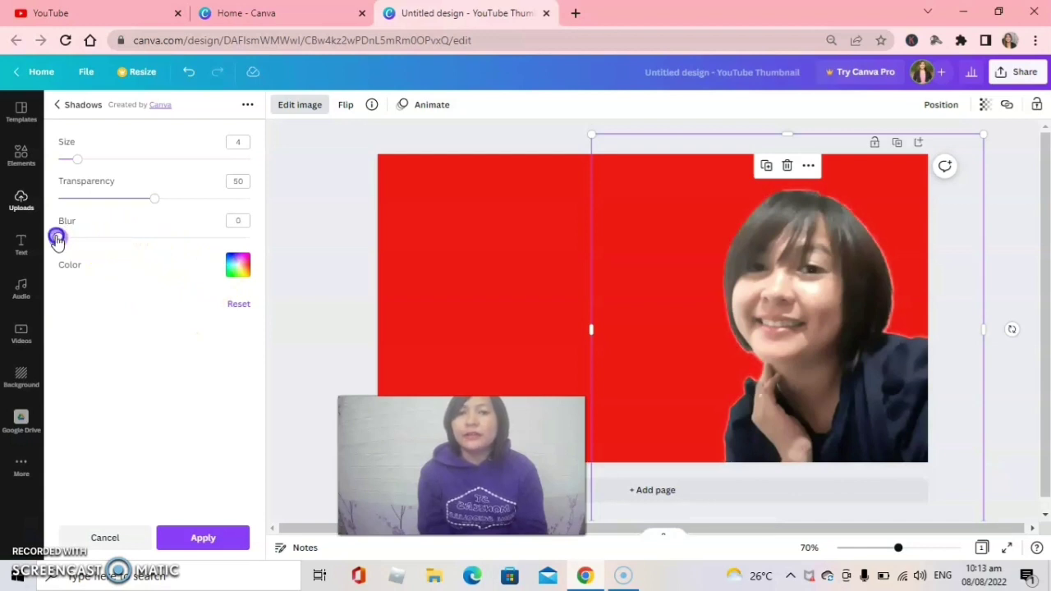
{"action": "left_click", "coordinate": [252, 206]}
{"action": "left_click", "coordinate": [148, 205]}
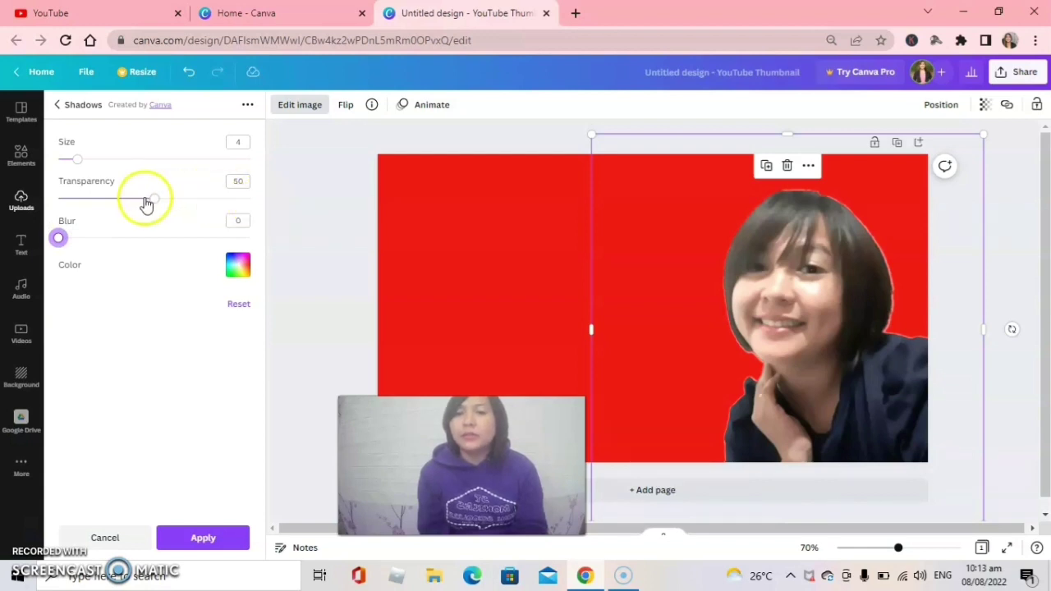
{"action": "left_click_drag", "start_coordinate": [155, 206], "coordinate": [258, 216]}
{"action": "left_click", "coordinate": [249, 191]}
{"action": "left_click", "coordinate": [78, 159]}
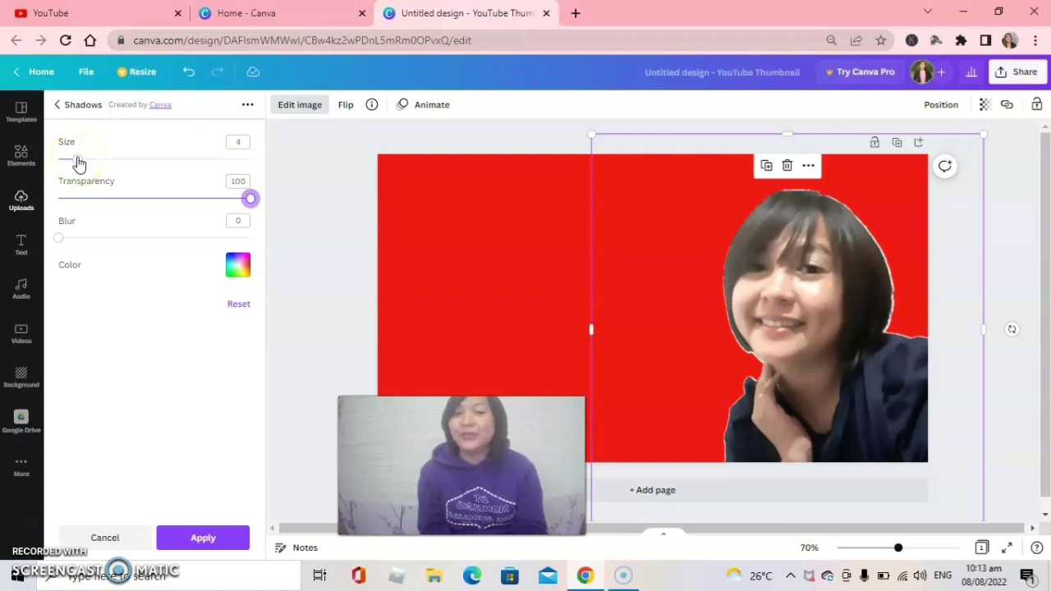
{"action": "left_click_drag", "start_coordinate": [78, 163], "coordinate": [108, 173]}
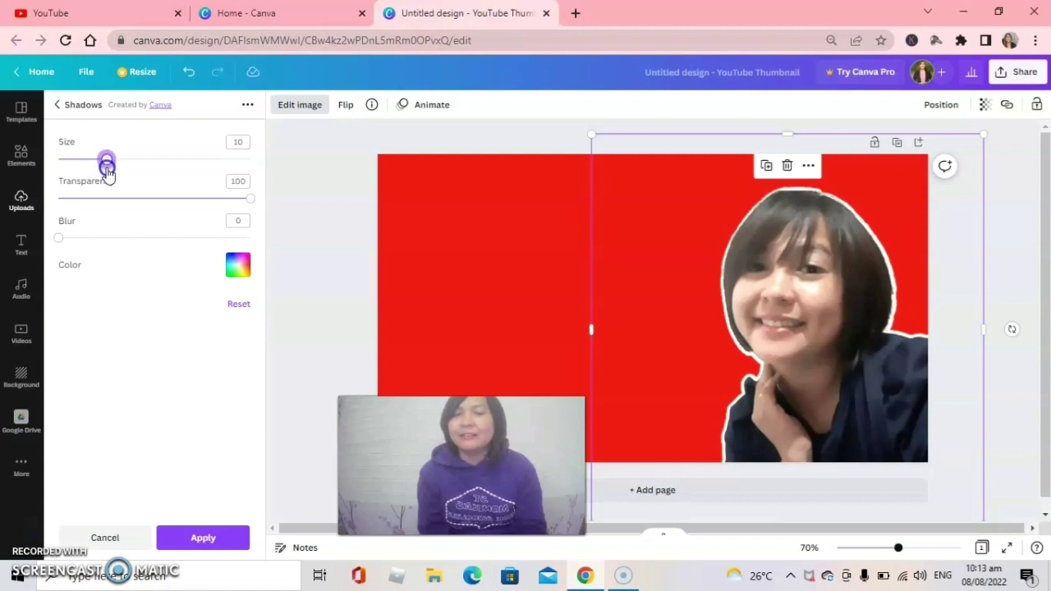
{"action": "left_click_drag", "start_coordinate": [107, 173], "coordinate": [110, 172]}
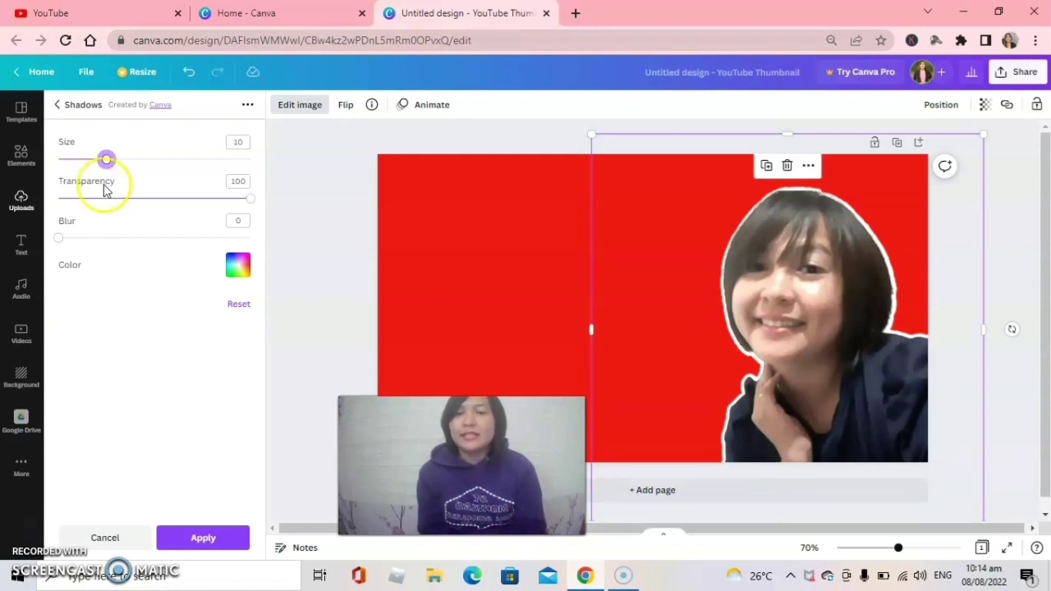
Close the Shadows panel and check the white-outlined portrait against the red background.
{"action": "left_click", "coordinate": [345, 334]}
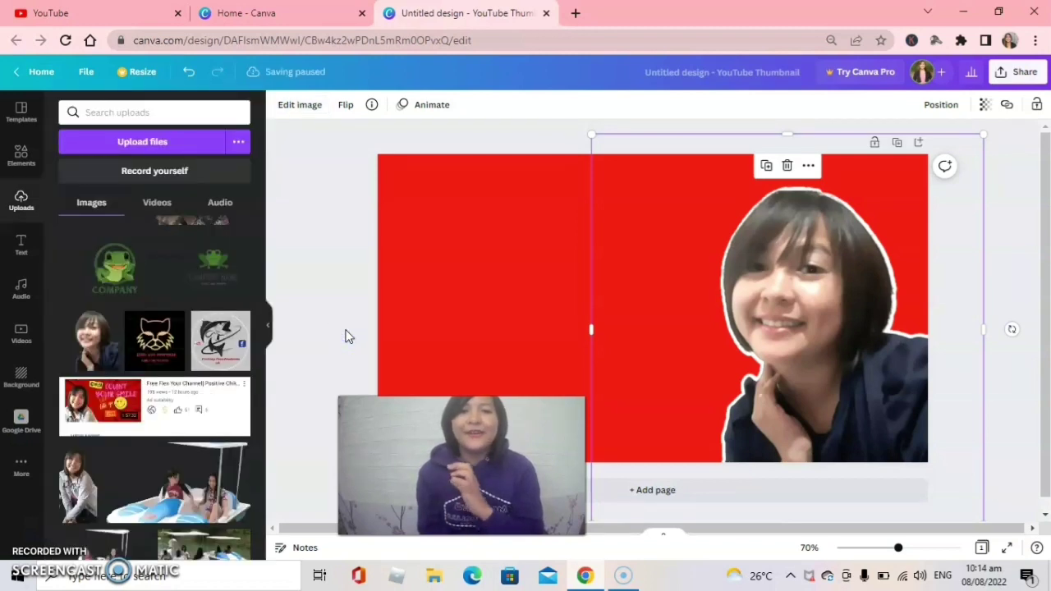
{"action": "left_click", "coordinate": [483, 256]}
{"action": "left_click", "coordinate": [742, 243]}
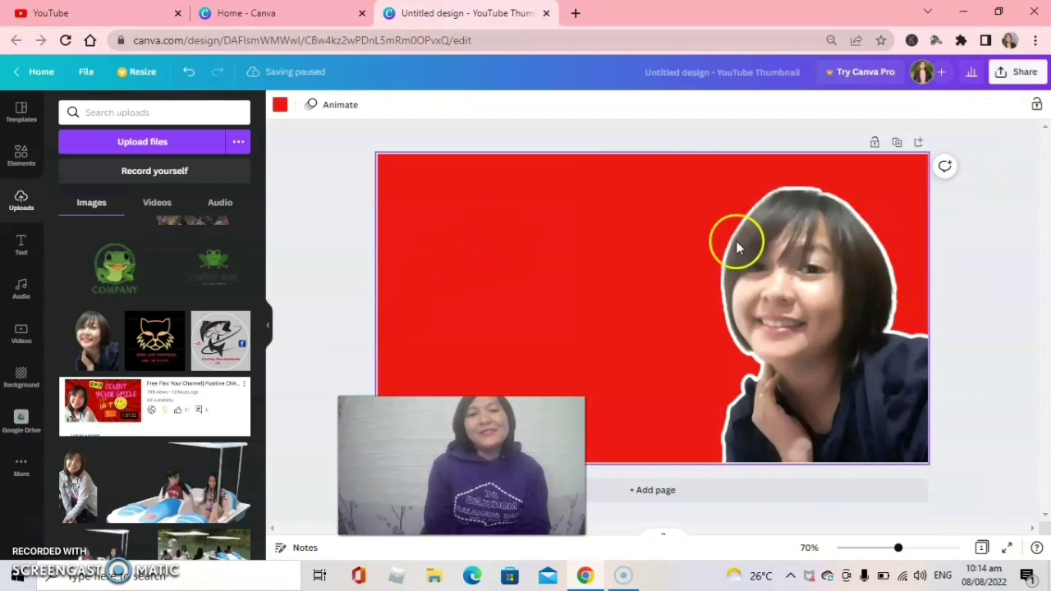
{"action": "left_click", "coordinate": [492, 276]}
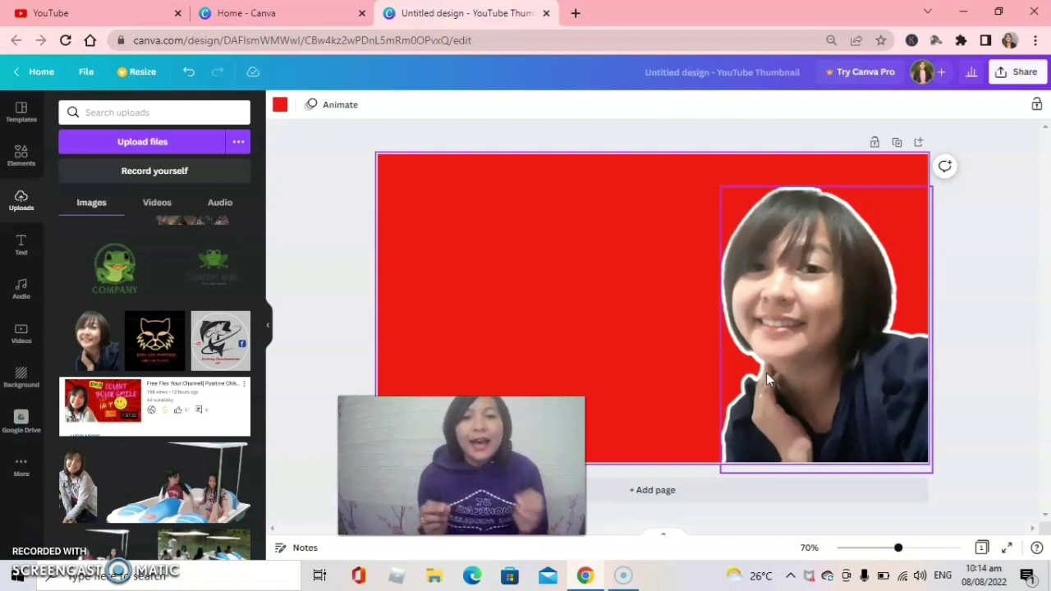
{"action": "left_click", "coordinate": [809, 225]}
{"action": "left_click", "coordinate": [572, 339]}
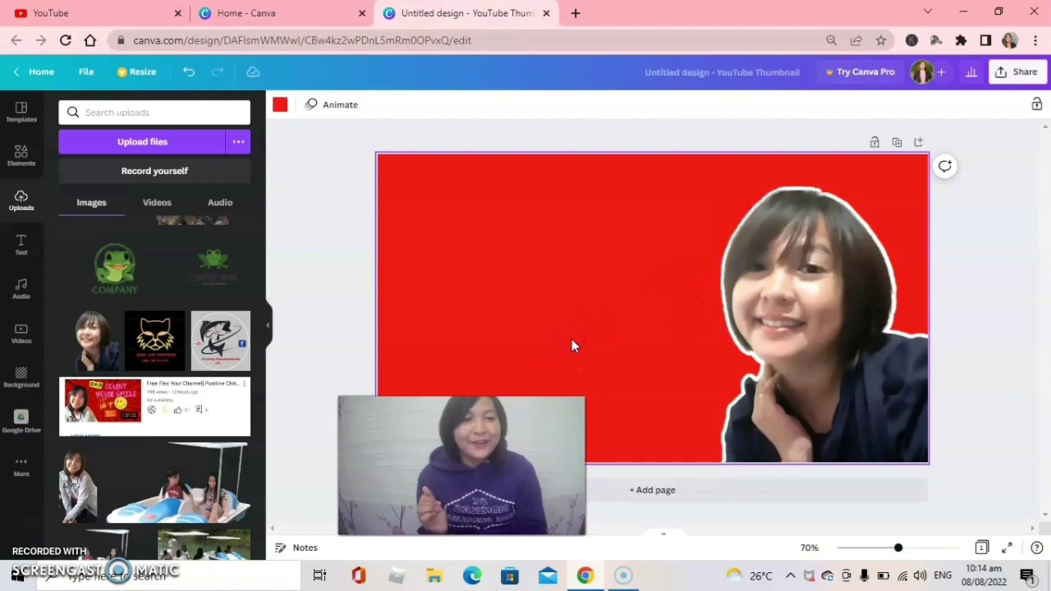